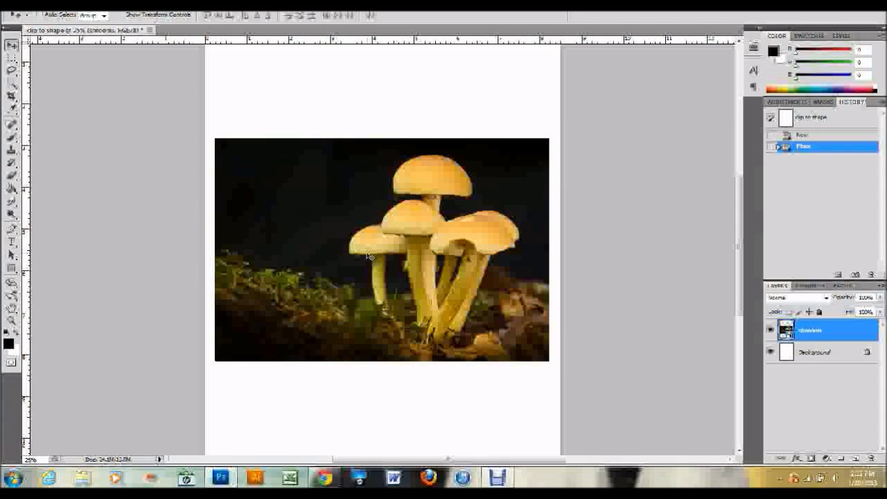
# Step: Drag the placed shrooms image upward toward the top of the 'clip to shape' page
pyautogui.moveTo(366, 255); pyautogui.dragTo(369, 189)
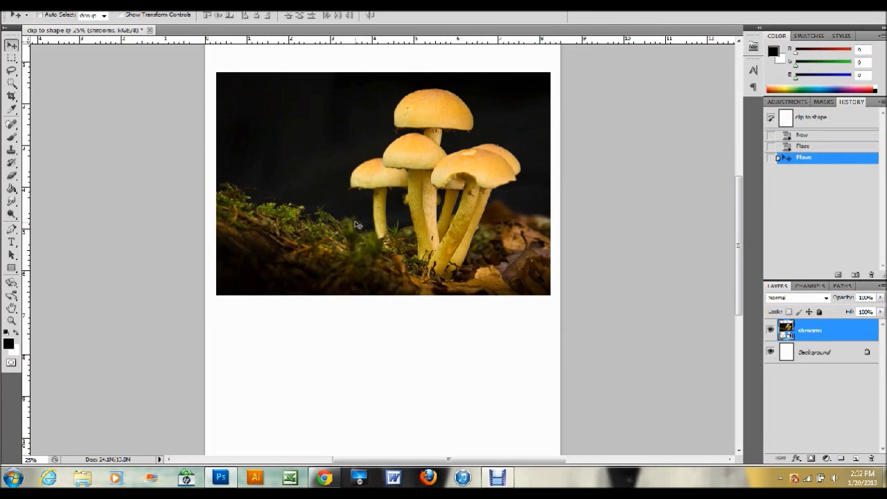
# Step: Draw a black circle with the Ellipse Tool below the photo and move Shape 1 beneath shrooms
pyautogui.click(12, 268)
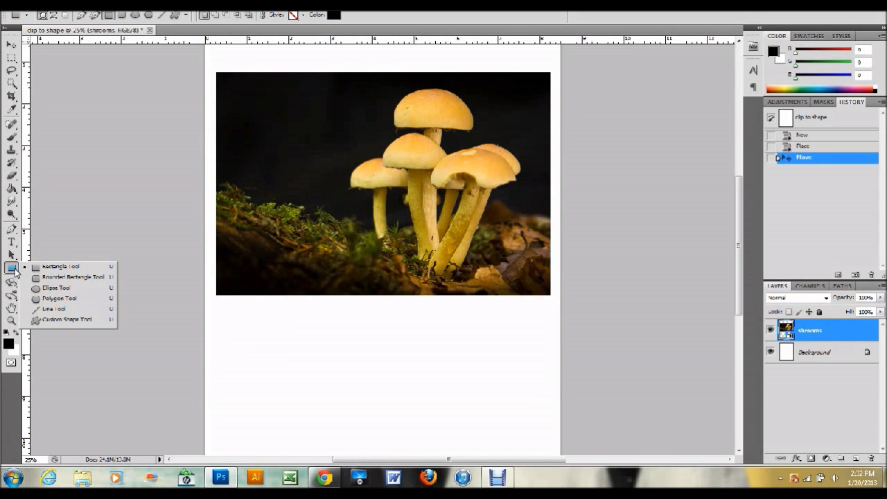
pyautogui.click(56, 289)
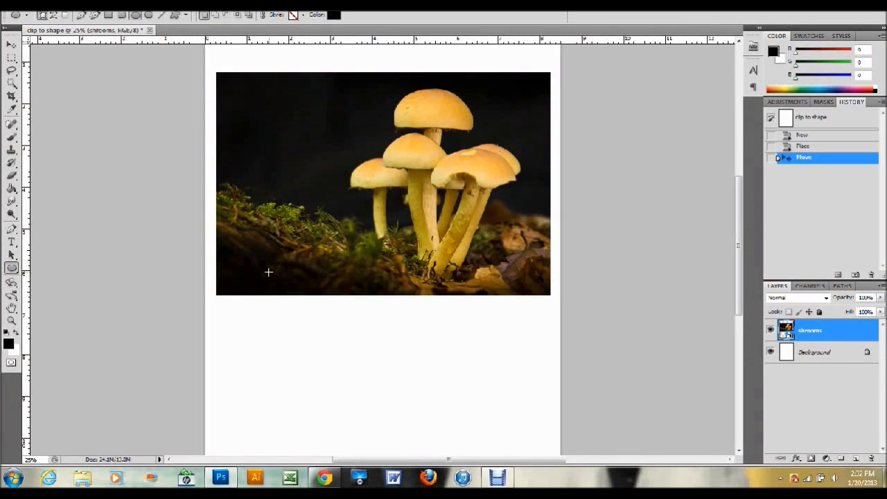
pyautogui.moveTo(268, 272); pyautogui.dragTo(561, 415)
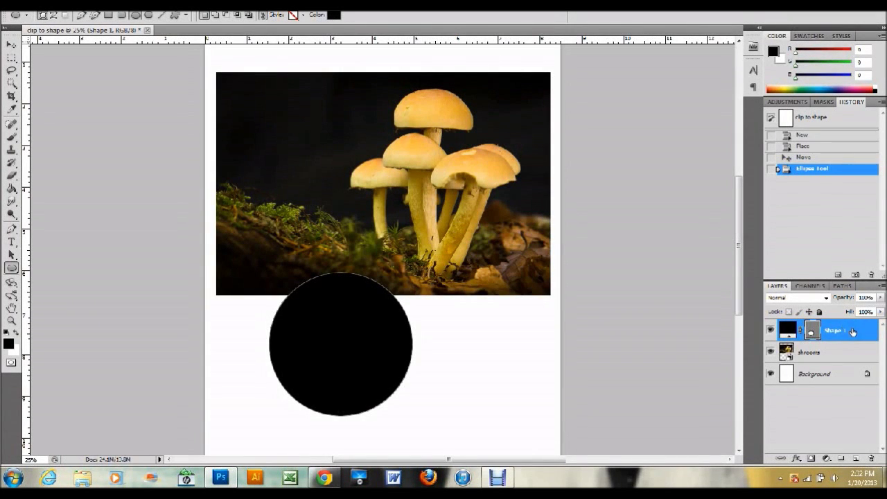
pyautogui.moveTo(852, 332); pyautogui.dragTo(844, 358)
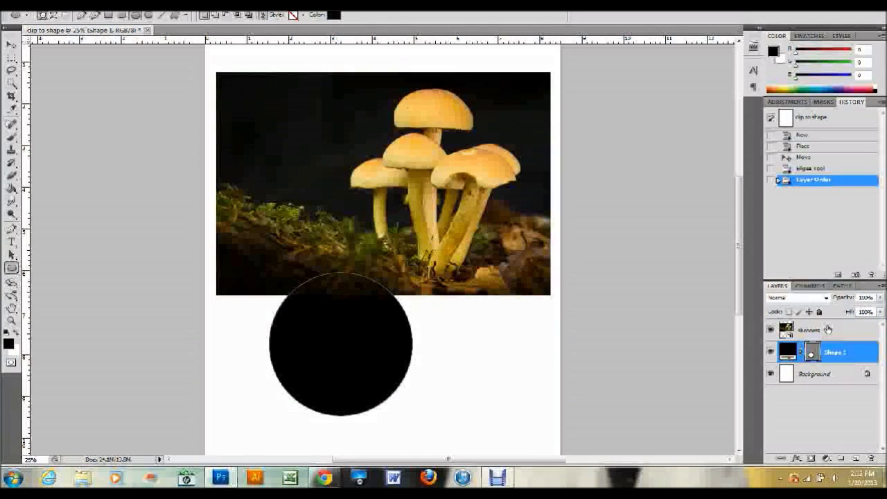
# Step: Apply Create Clipping Mask to the shrooms layer so it clips to the circle beneath
pyautogui.click(827, 330)
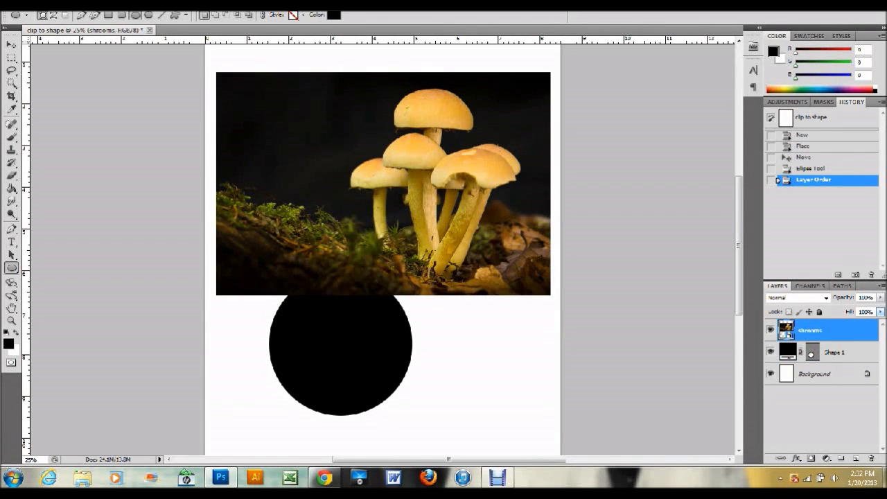
pyautogui.click(883, 287)
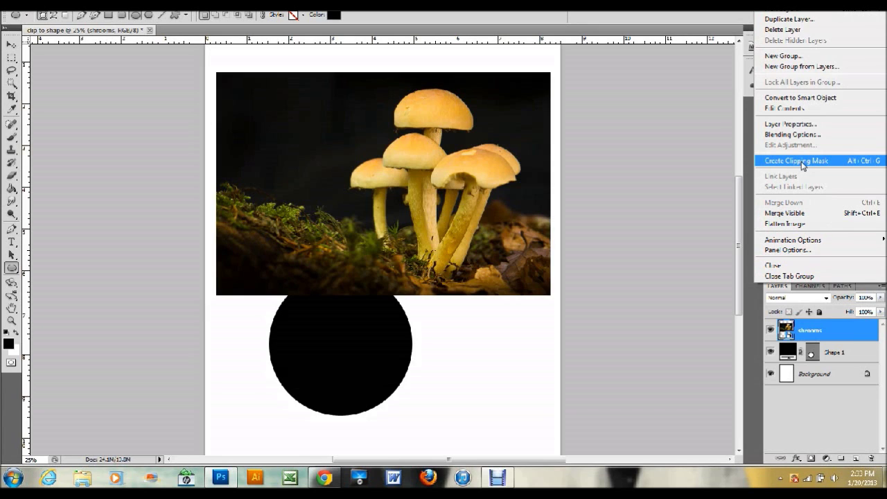
pyautogui.click(796, 161)
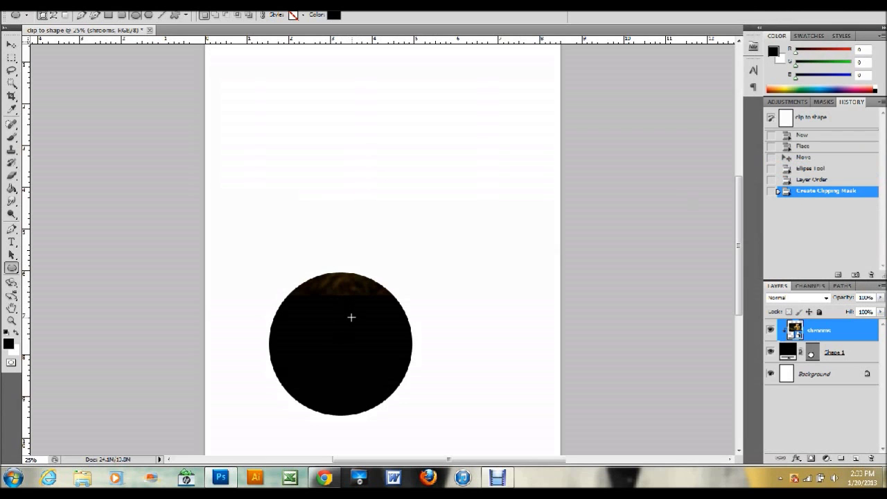
# Step: Slide the photo so the mushrooms fill the circle, and scale the circle to about 170 percent
pyautogui.press('v')
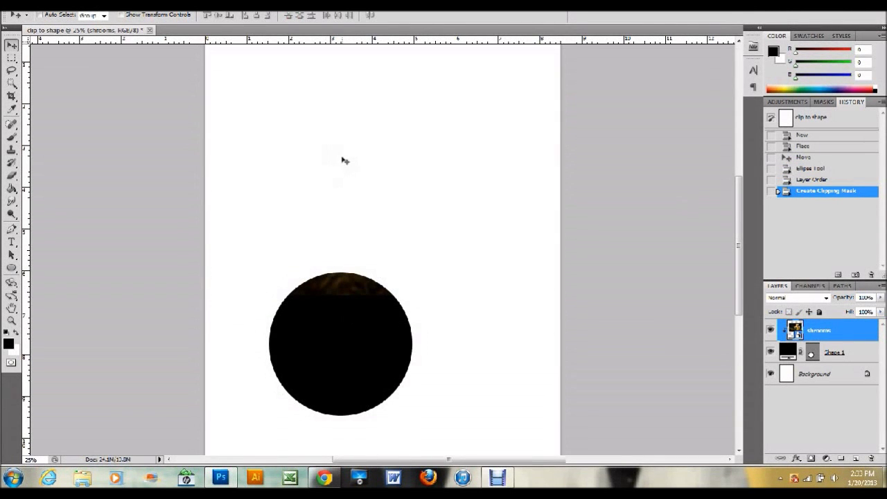
pyautogui.moveTo(339, 159); pyautogui.dragTo(252, 335)
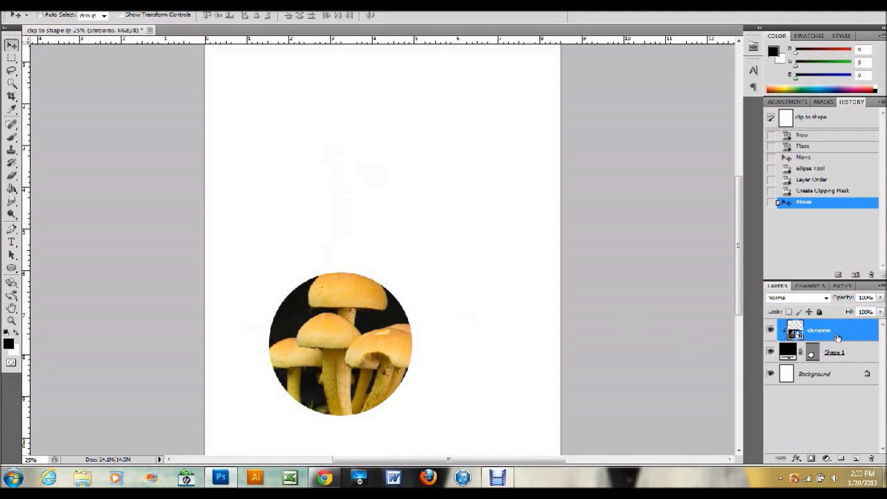
pyautogui.click(858, 361)
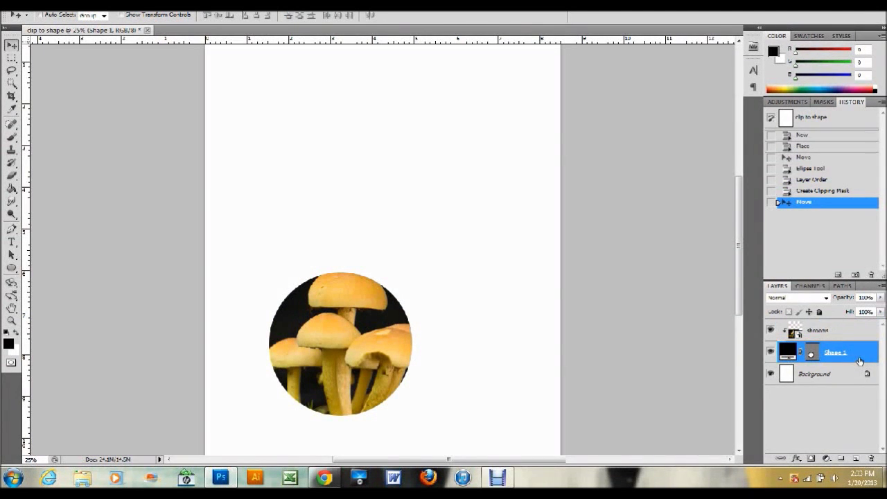
pyautogui.hotkey('ctrl', 't')
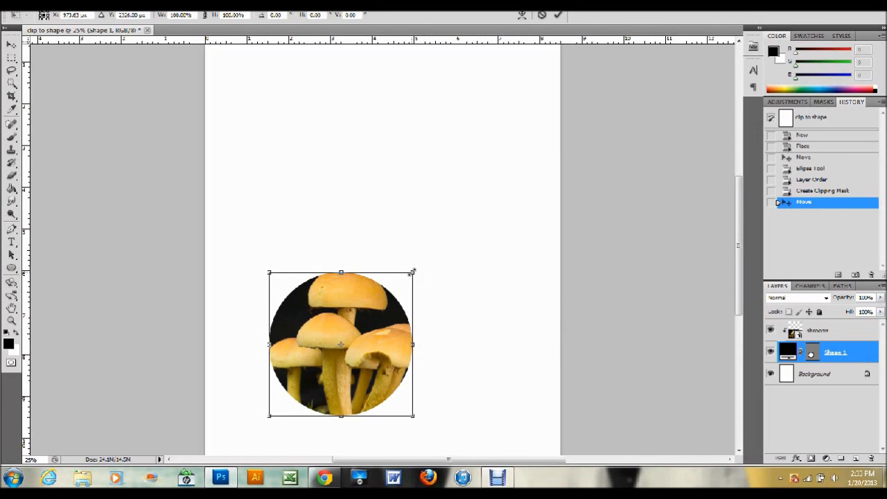
pyautogui.moveTo(412, 272); pyautogui.dragTo(513, 174)
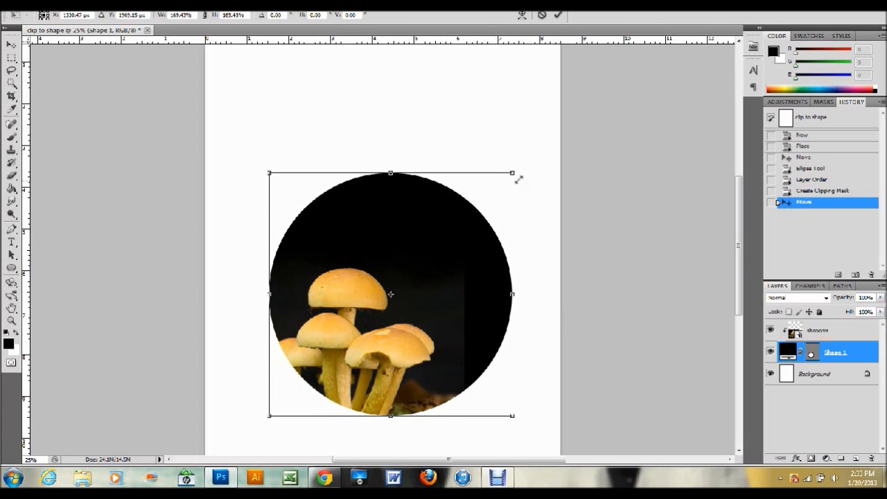
pyautogui.press('Return')
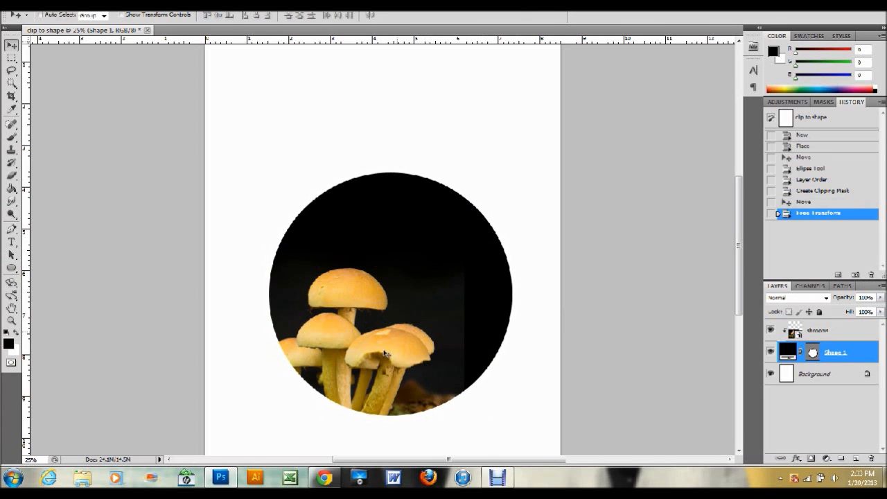
# Step: Shift the enlarged circle down-left, then move circle and photo together up the page
pyautogui.moveTo(465, 303); pyautogui.dragTo(433, 342)
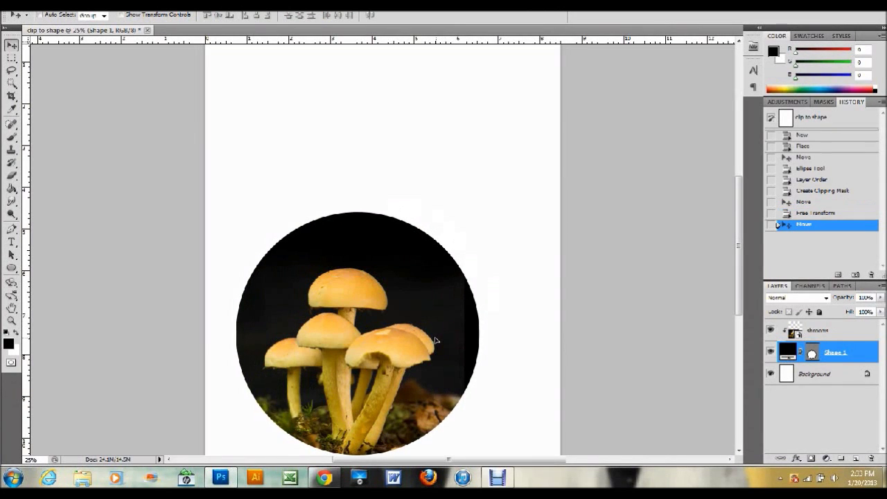
pyautogui.keyDown('shift'); pyautogui.click(849, 336); pyautogui.keyUp('shift')
pyautogui.moveTo(441, 360); pyautogui.dragTo(458, 261)
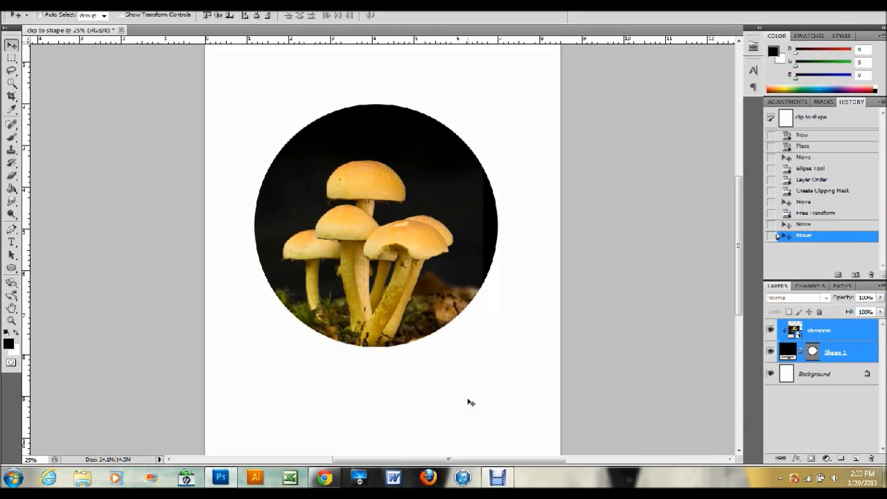
pyautogui.click(860, 363)
# Step: Delete the circle's Shape 1 layer and dismiss the locked-background error
pyautogui.moveTo(860, 363); pyautogui.dragTo(872, 458)
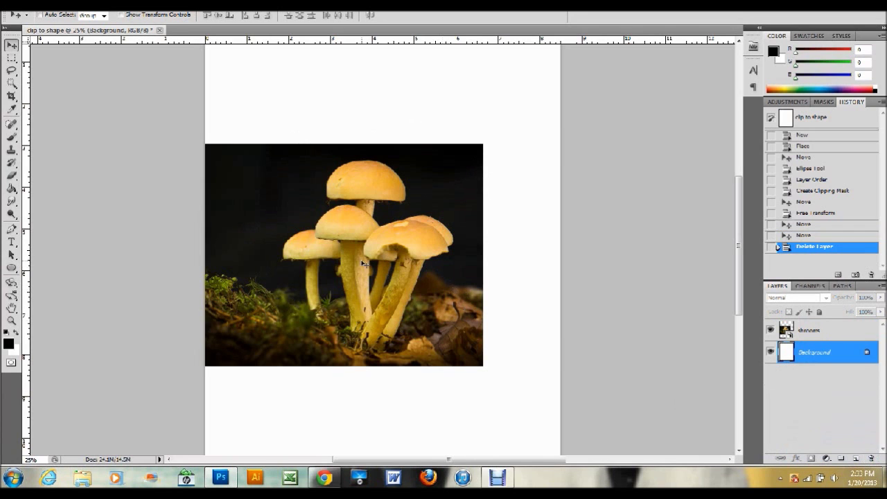
pyautogui.click(328, 266)
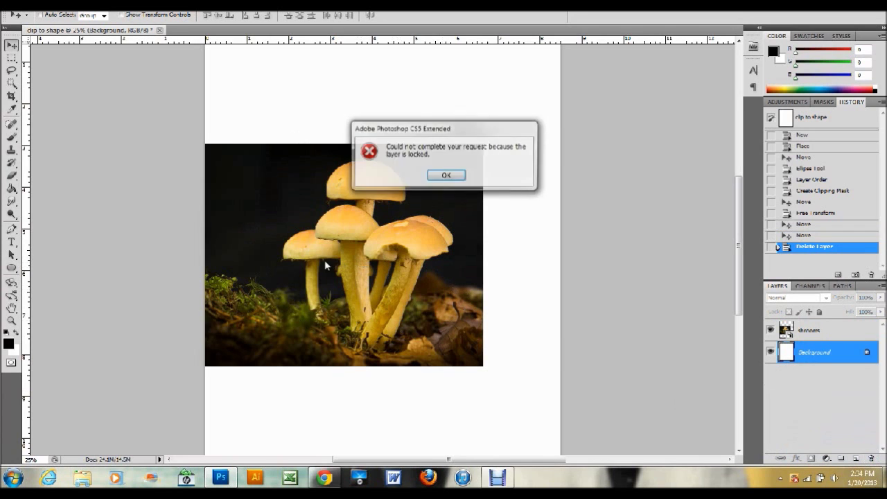
pyautogui.click(451, 174)
# Step: Nudge the shrooms photo up and right, and select the Custom Shape Tool
pyautogui.click(845, 329)
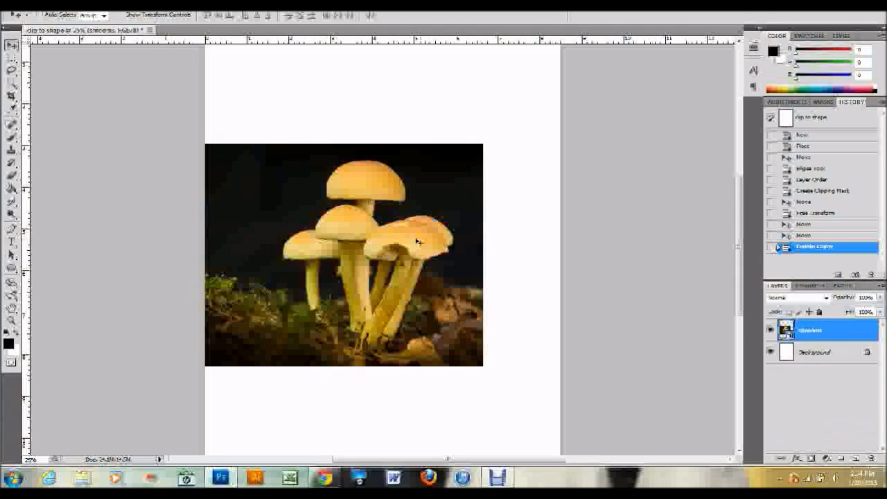
pyautogui.moveTo(418, 241); pyautogui.dragTo(425, 220)
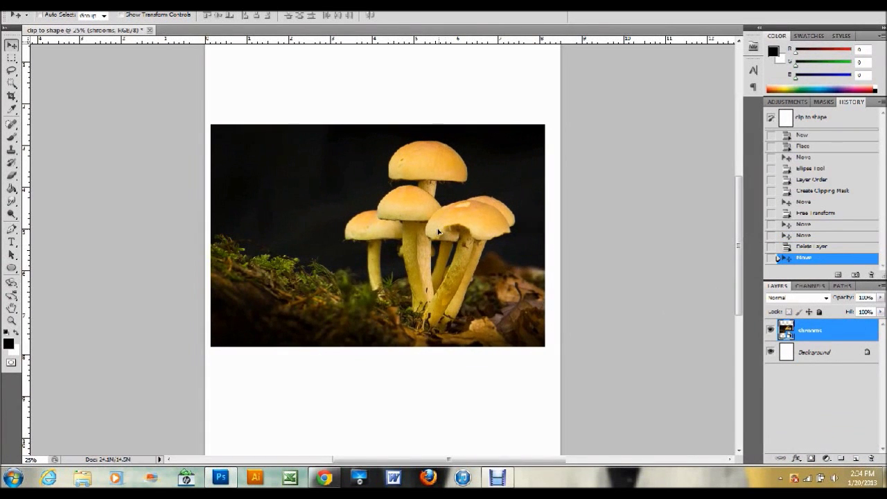
pyautogui.click(12, 268)
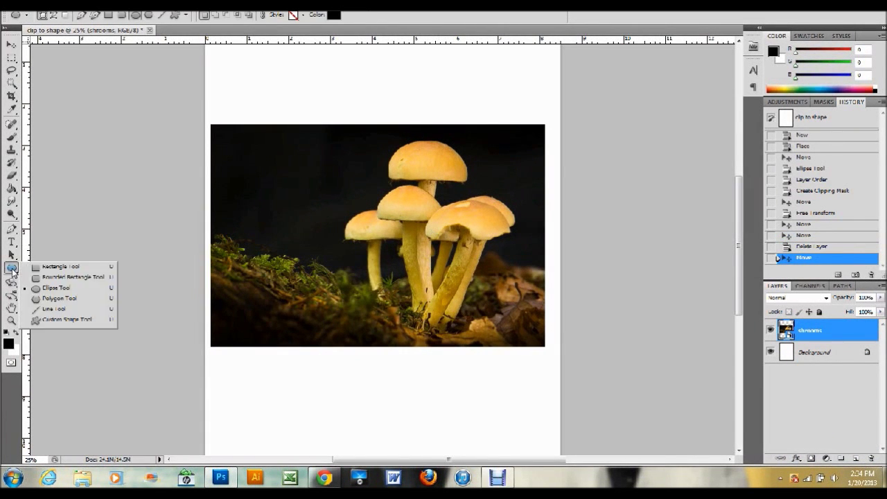
pyautogui.click(64, 319)
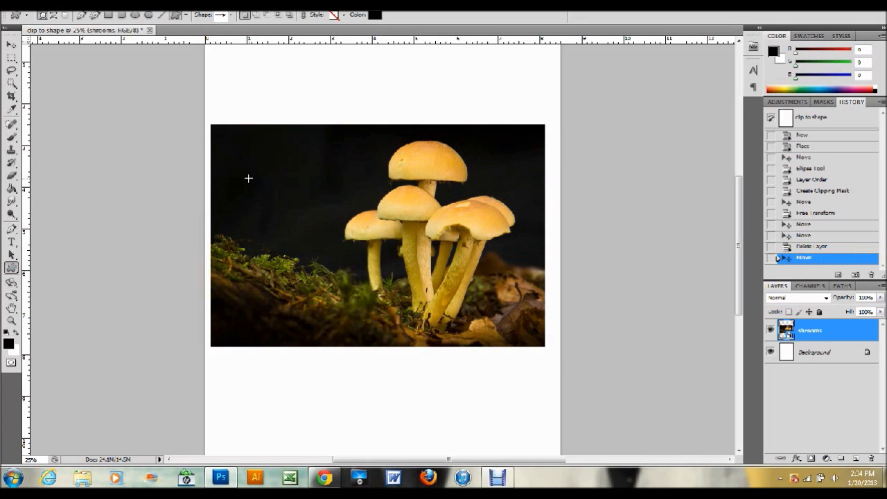
# Step: Draw a trial arrow, pick the splat blob in the Shape picker, and delete the arrow layer
pyautogui.moveTo(248, 178); pyautogui.dragTo(587, 297)
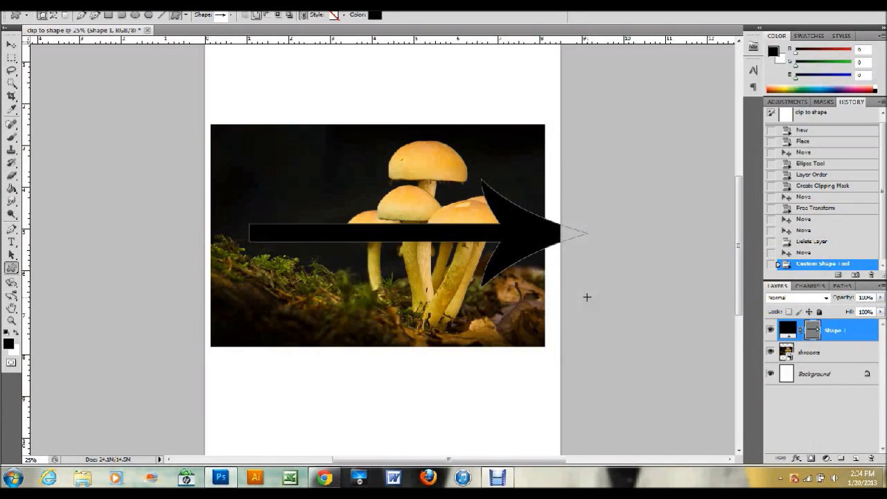
pyautogui.click(231, 16)
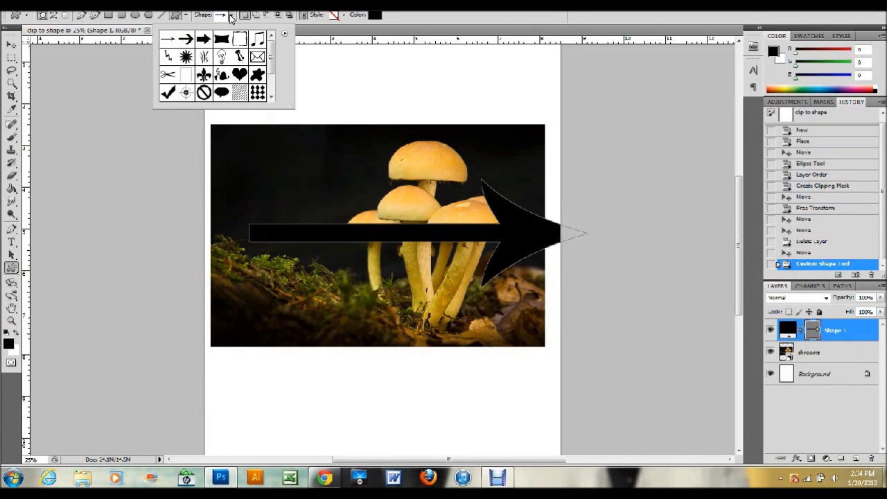
pyautogui.doubleClick(257, 78)
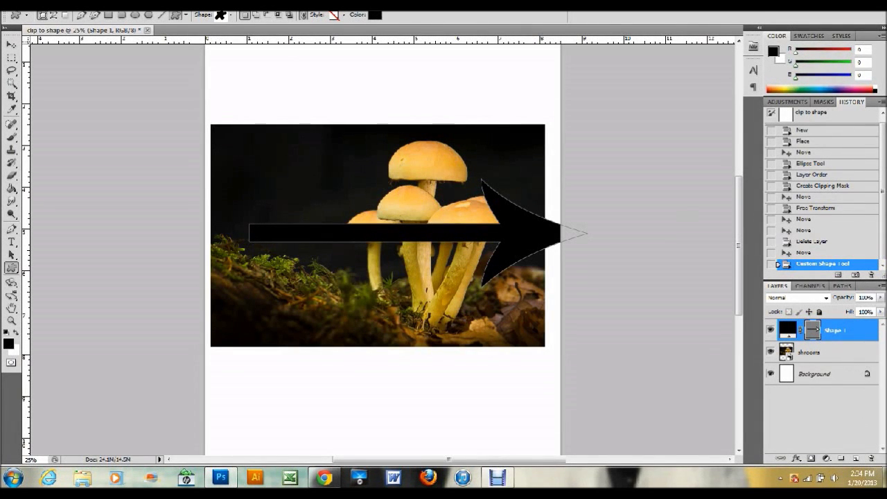
pyautogui.moveTo(857, 331); pyautogui.dragTo(872, 458)
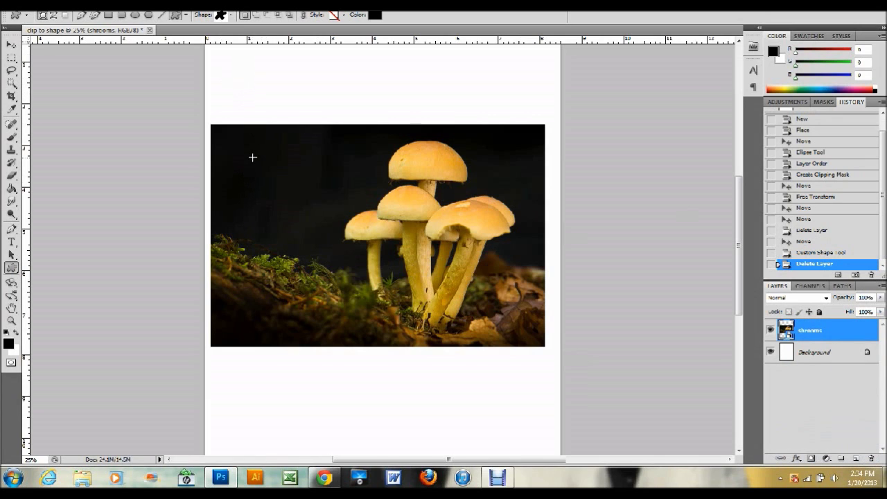
# Step: Drag out a large splat blob over the photo and move Shape 1 below shrooms
pyautogui.moveTo(252, 158); pyautogui.dragTo(626, 395)
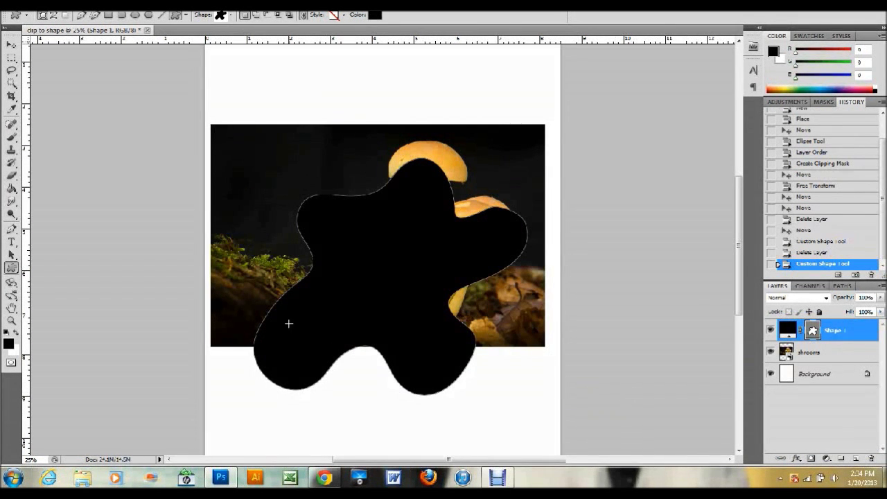
pyautogui.moveTo(861, 331); pyautogui.dragTo(856, 357)
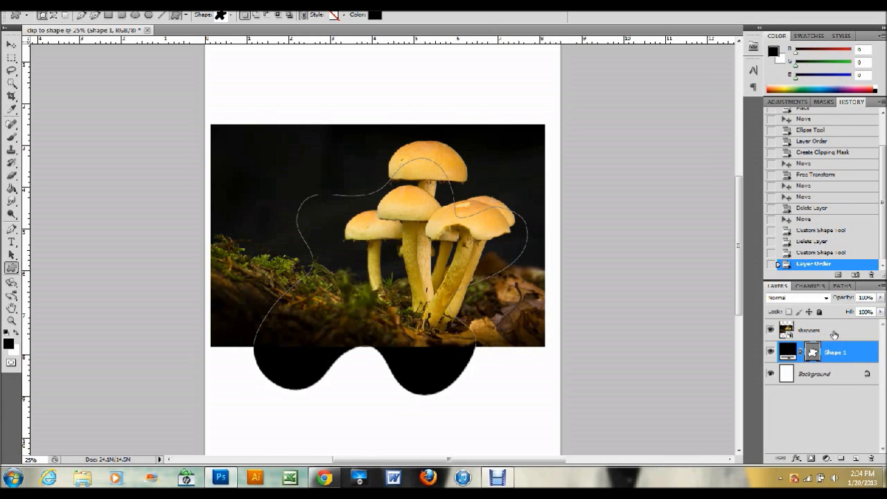
# Step: Clip the shrooms layer to the splat blob with Create Clipping Mask and nudge the photo down-left
pyautogui.click(834, 334)
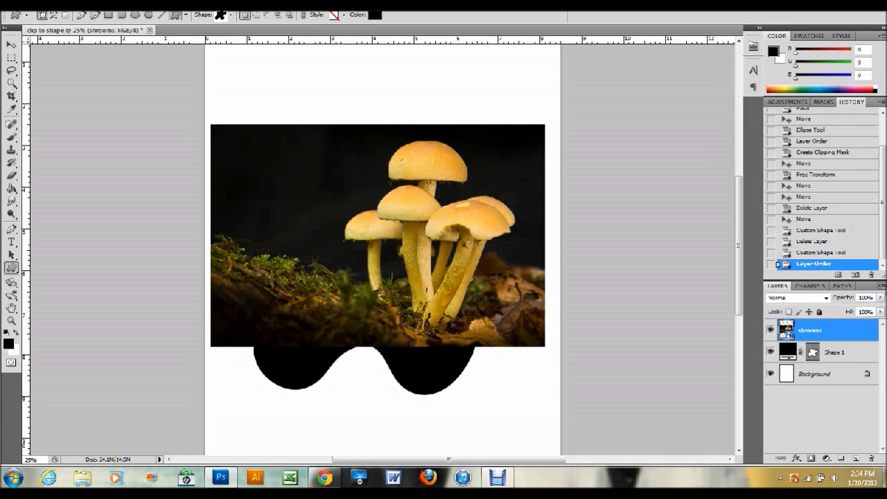
pyautogui.click(882, 287)
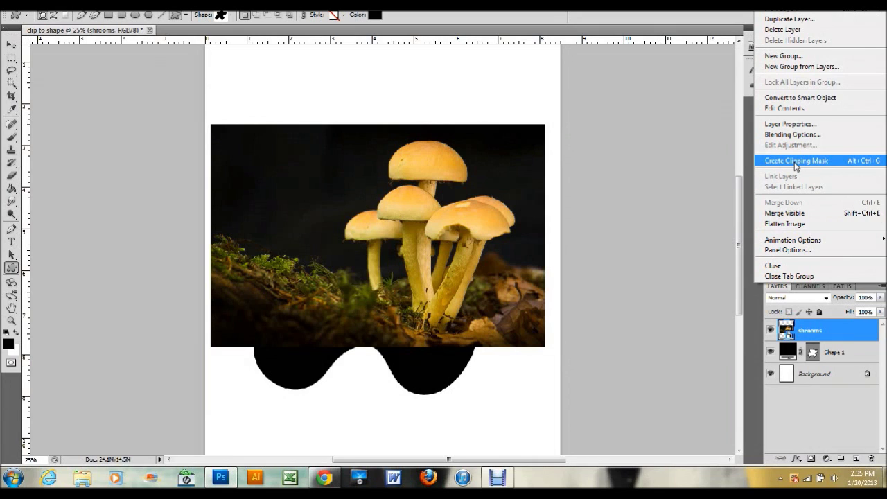
pyautogui.click(796, 162)
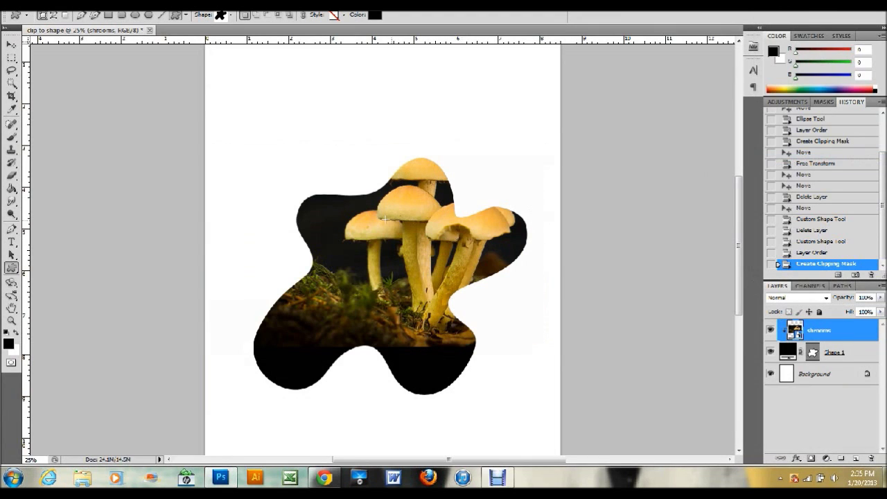
pyautogui.click(12, 44)
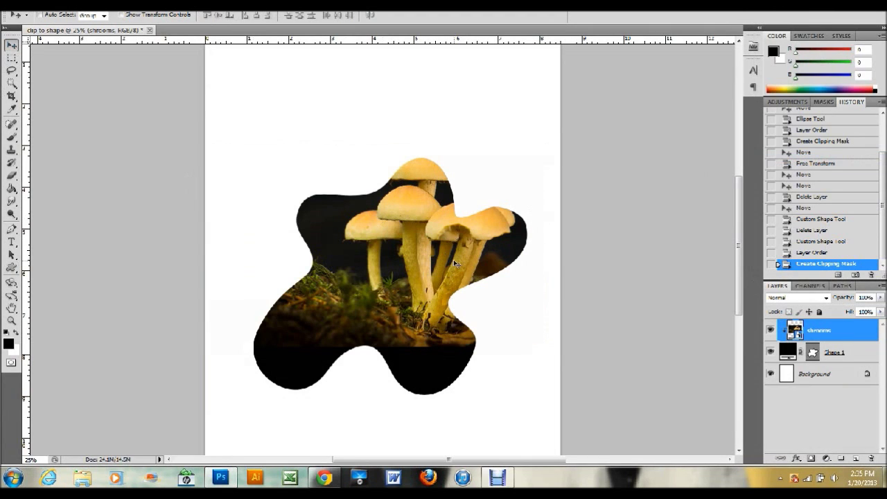
pyautogui.moveTo(428, 264); pyautogui.dragTo(378, 317)
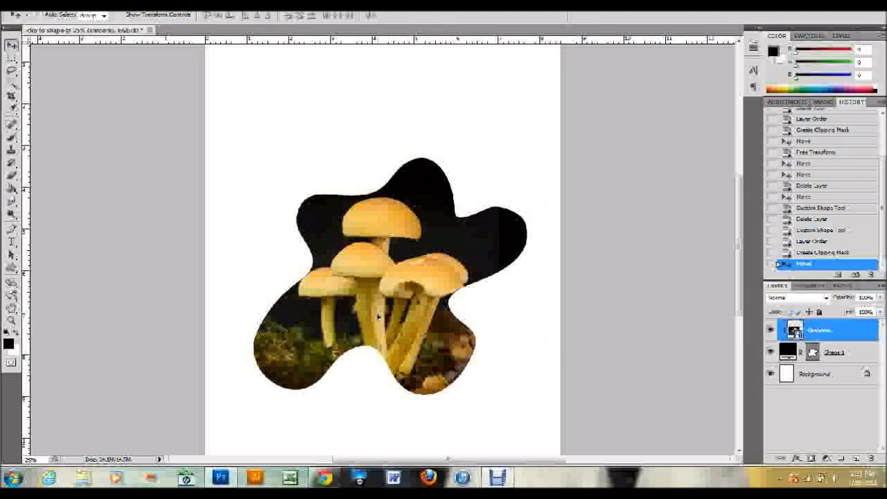